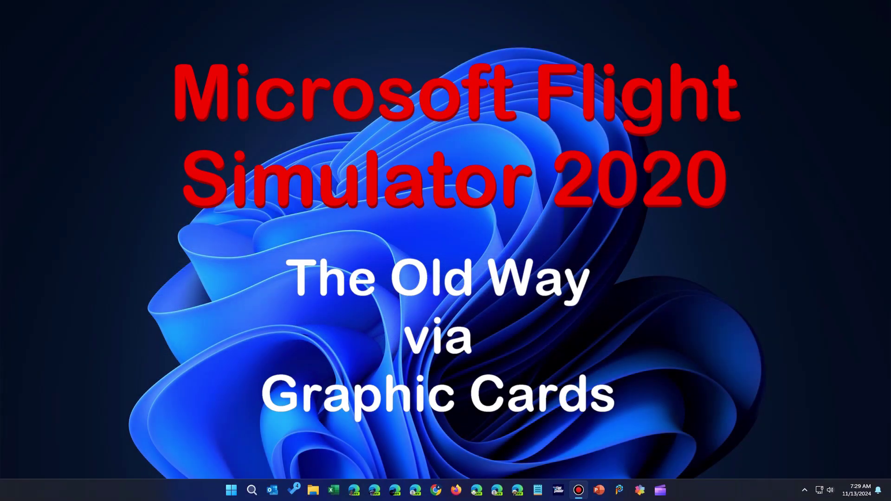
# Show the hidden system tray icons so the NVIDIA Settings icon is visible.
pyautogui.click(805, 489)
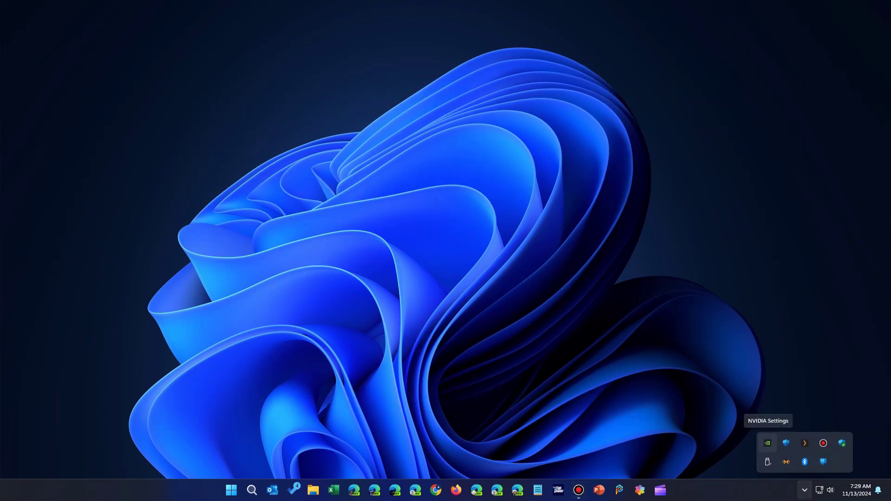
# Enable 'Span displays with Surround' in NVIDIA Control Panel and bring up the Surround display setup.
pyautogui.rightClick(766, 443)
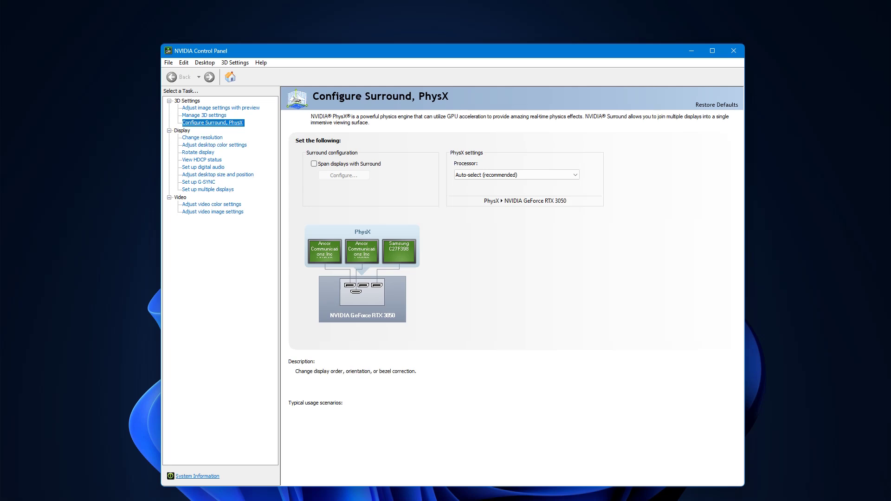
pyautogui.click(207, 190)
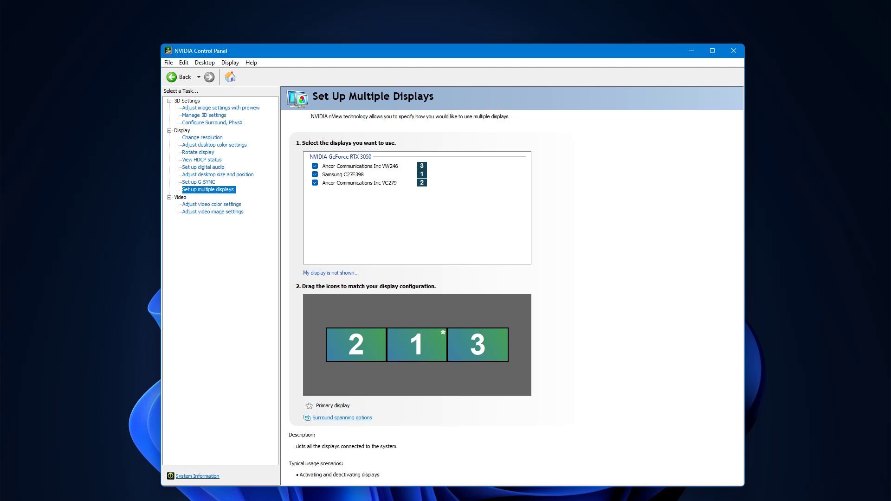
pyautogui.click(341, 418)
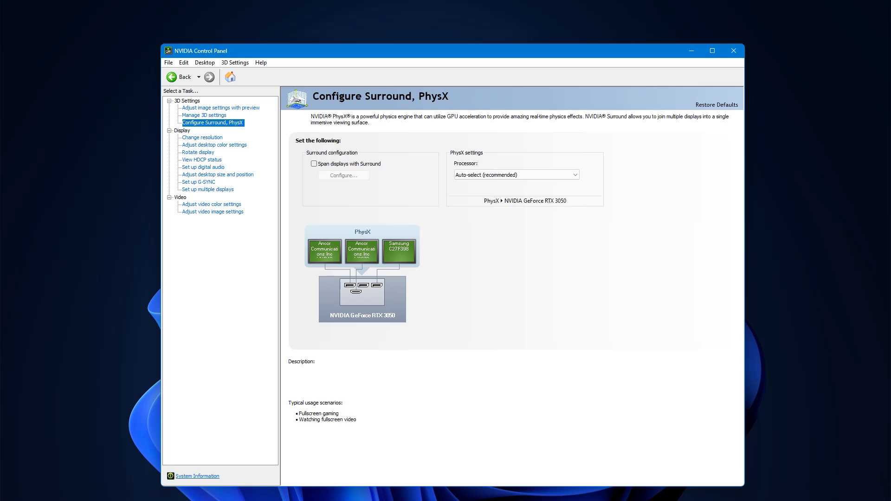
pyautogui.click(314, 164)
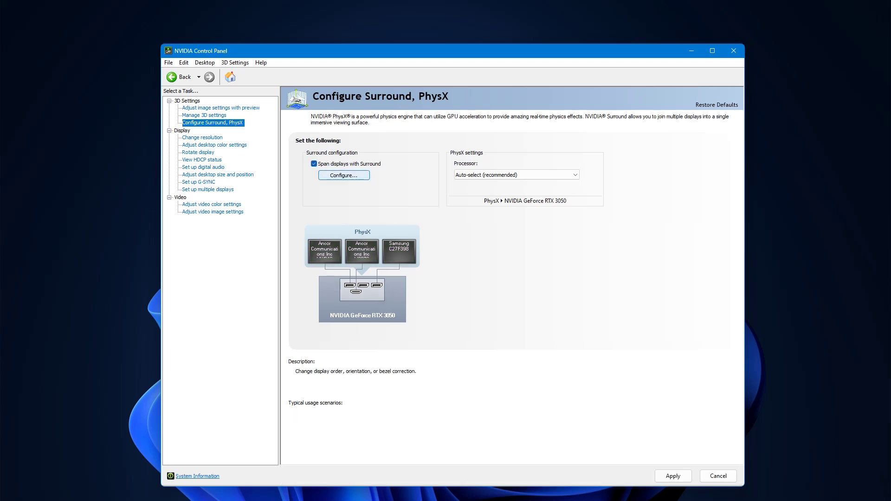
pyautogui.click(344, 174)
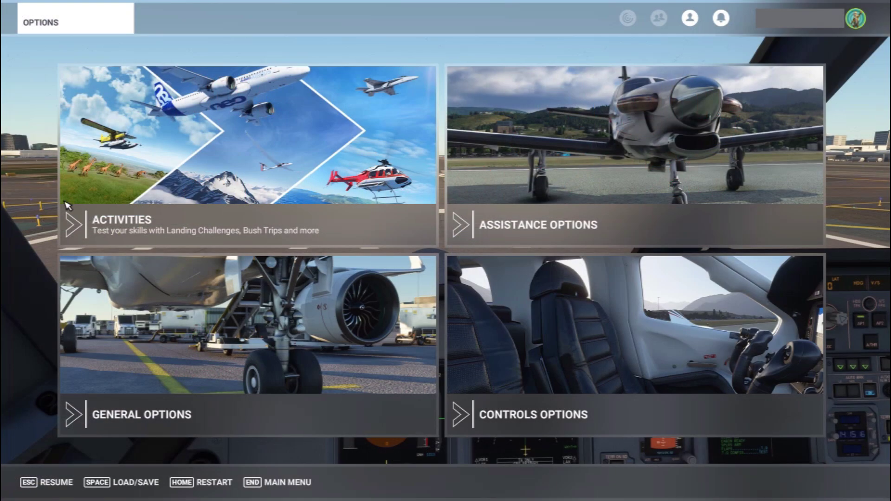
# Review the Graphics settings in General Options, then go to the Experimental section.
pyautogui.click(215, 381)
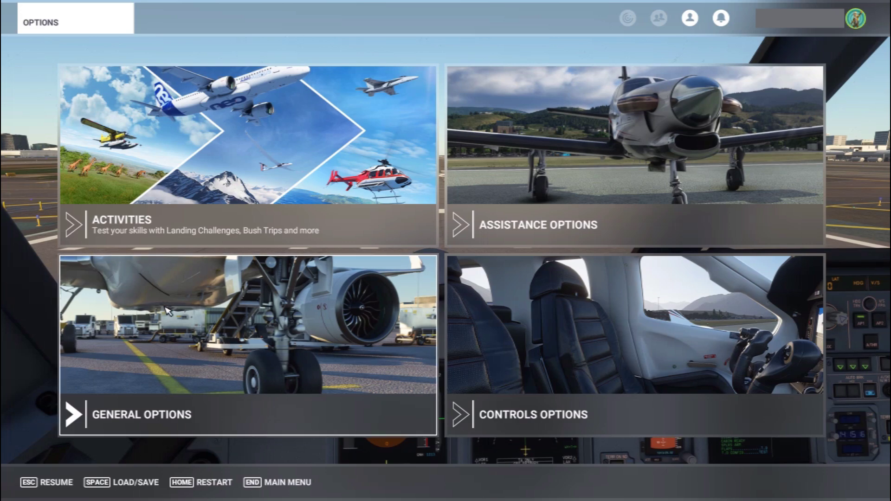
pyautogui.click(180, 307)
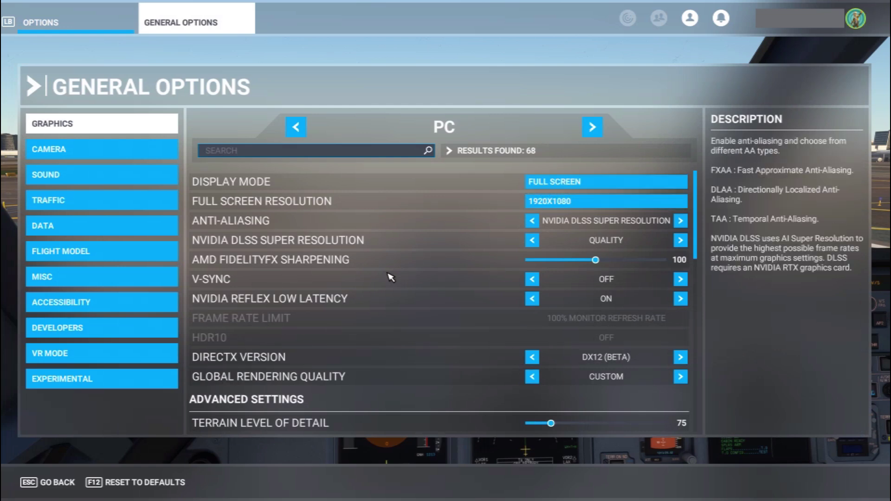
pyautogui.scroll(-5, 382, 289)
pyautogui.scroll(-5, 381, 290)
pyautogui.scroll(-5, 382, 289)
pyautogui.scroll(-5, 382, 290)
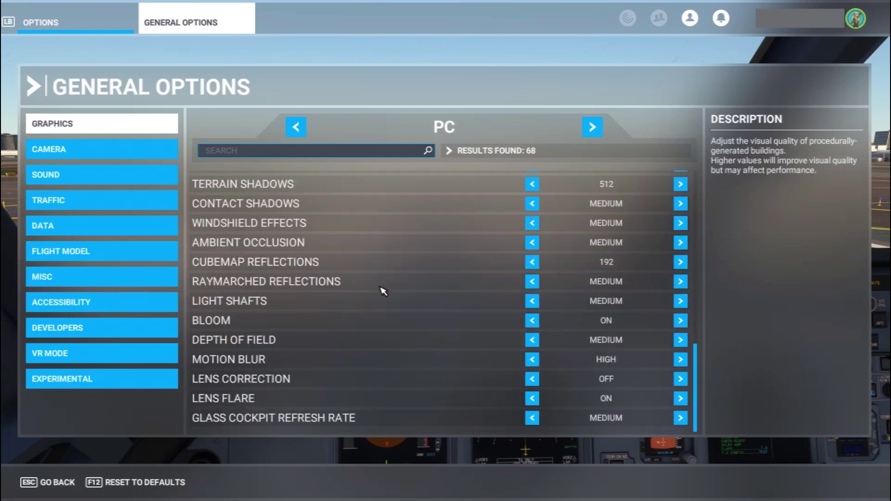
pyautogui.scroll(5, 351, 281)
pyautogui.scroll(5, 351, 281)
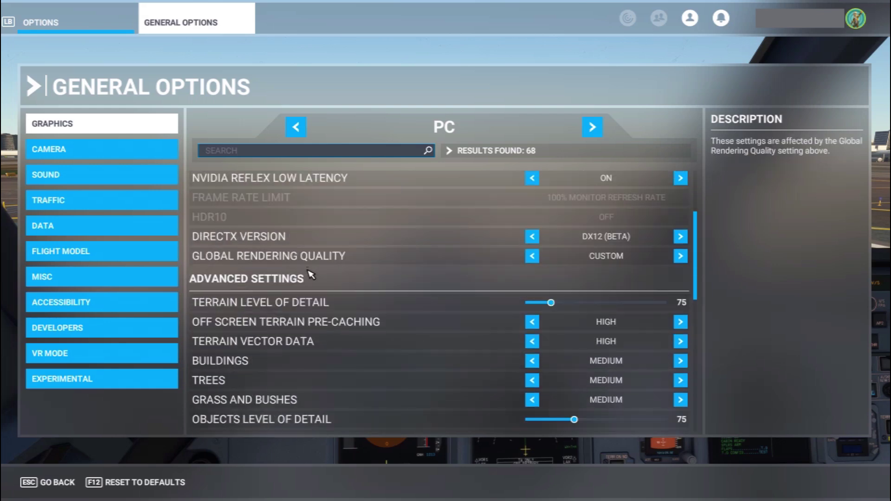
pyautogui.scroll(5, 351, 281)
pyautogui.click(69, 381)
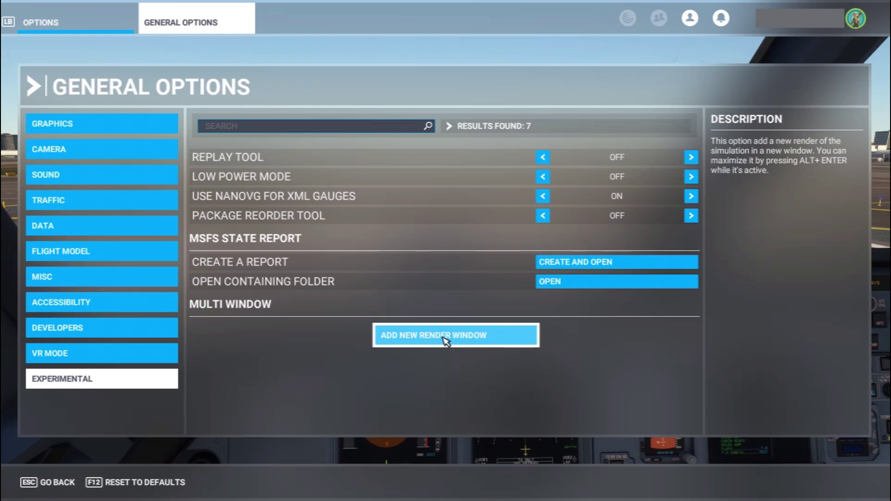
# Add a Multi Window render window and give Window 1 a 1920x1080 resolution.
pyautogui.click(445, 340)
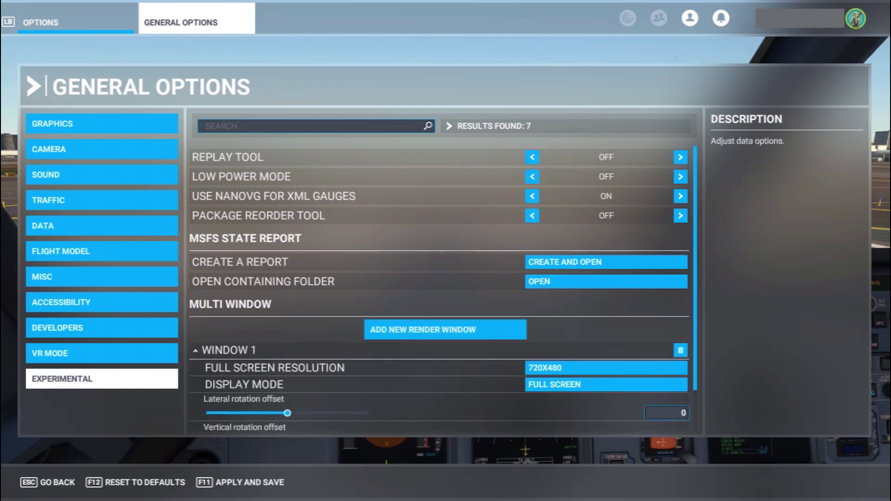
pyautogui.scroll(-1, 358, 356)
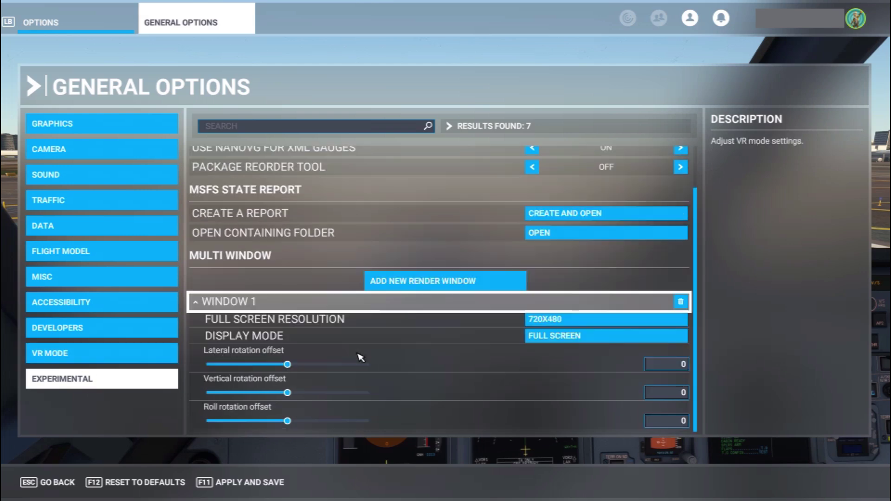
pyautogui.click(543, 321)
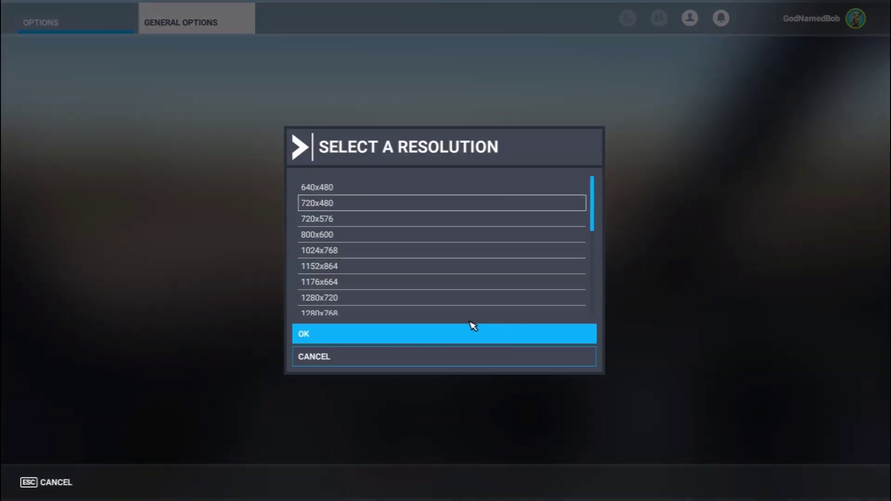
pyautogui.scroll(-3, 381, 297)
pyautogui.scroll(-3, 381, 297)
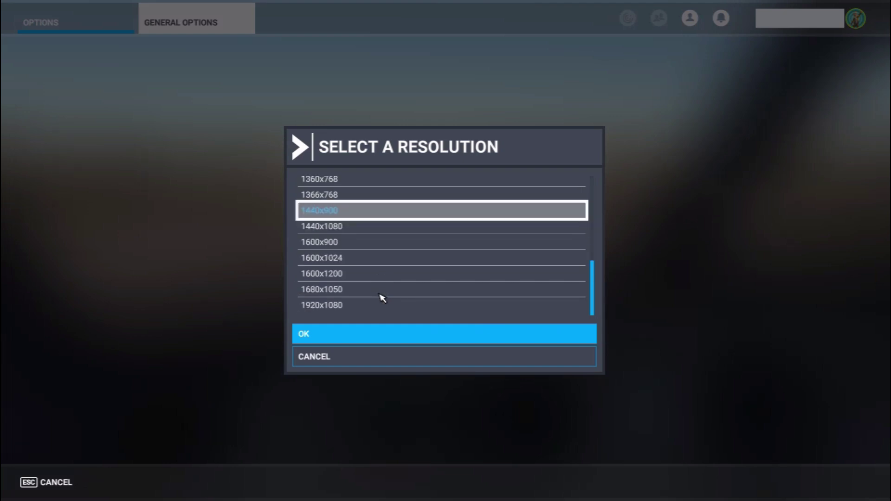
pyautogui.click(355, 308)
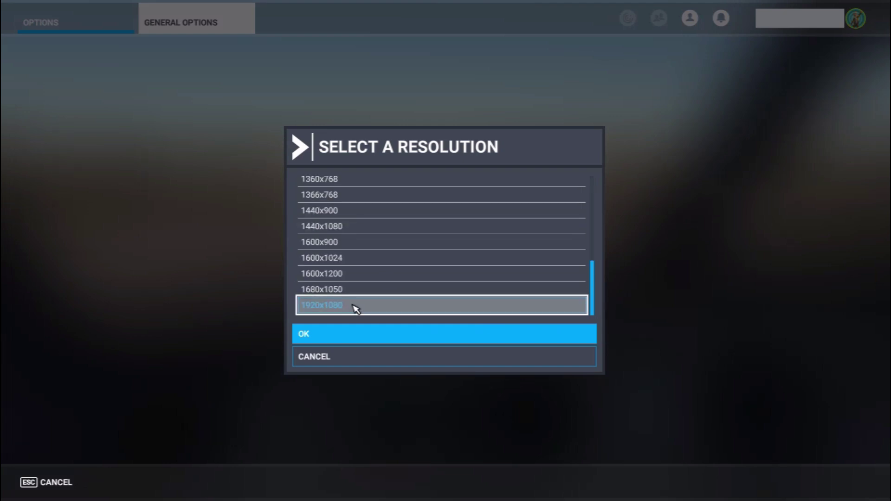
pyautogui.click(328, 333)
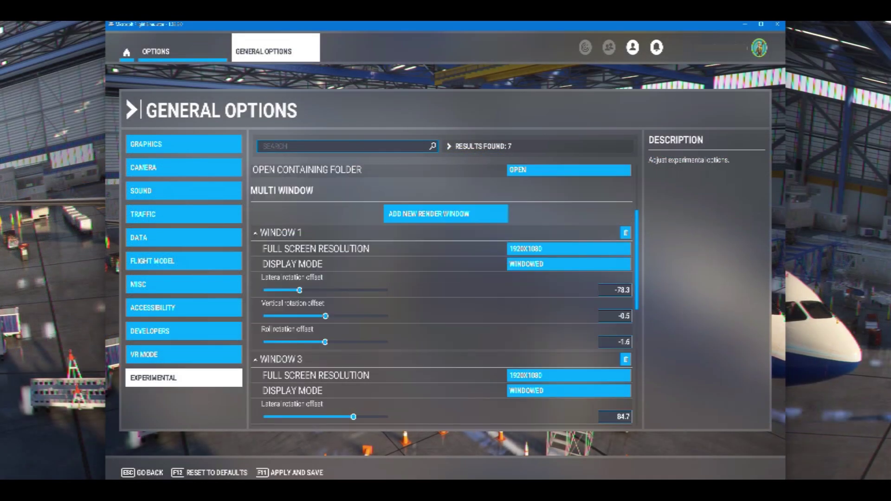
# Set Window 1's vertical rotation offset to -0.5 and its roll offset to 4.9.
pyautogui.press('Down')
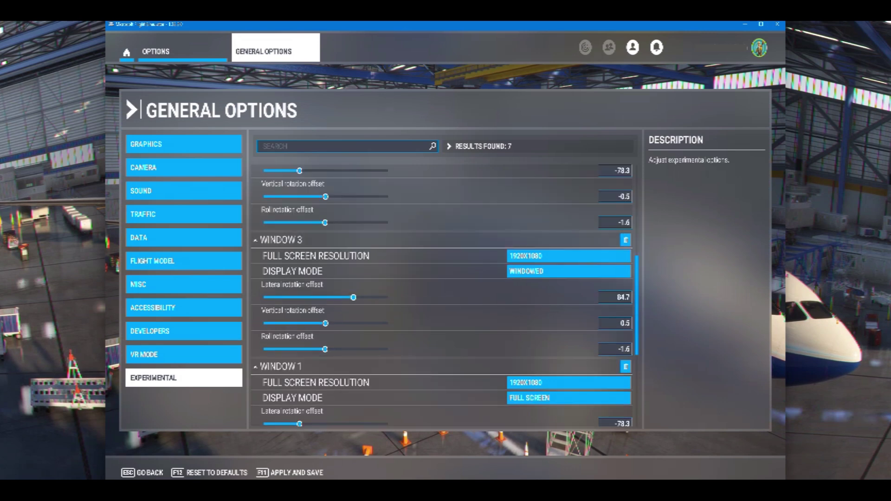
pyautogui.press('Up')
pyautogui.press('Up')
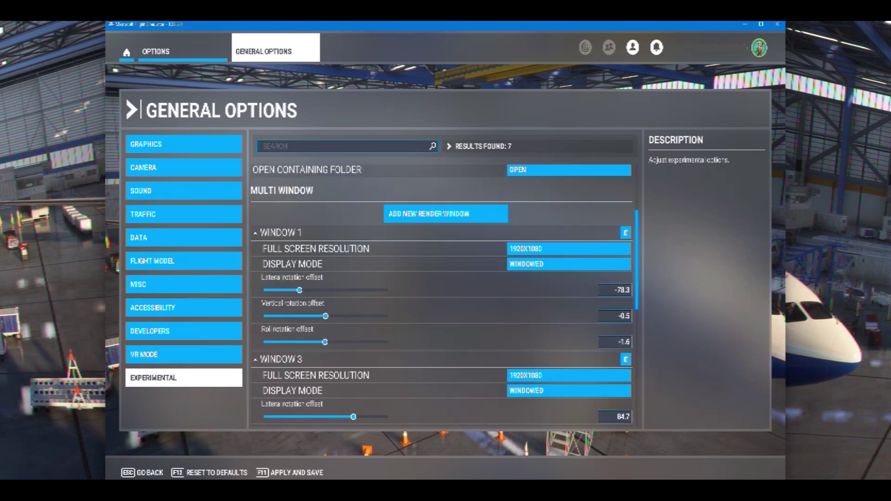
pyautogui.press('Down')
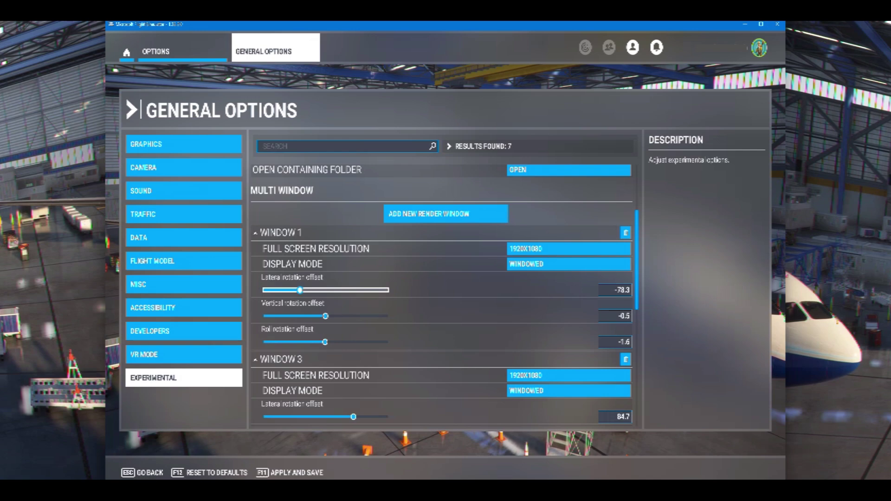
pyautogui.press('Left')
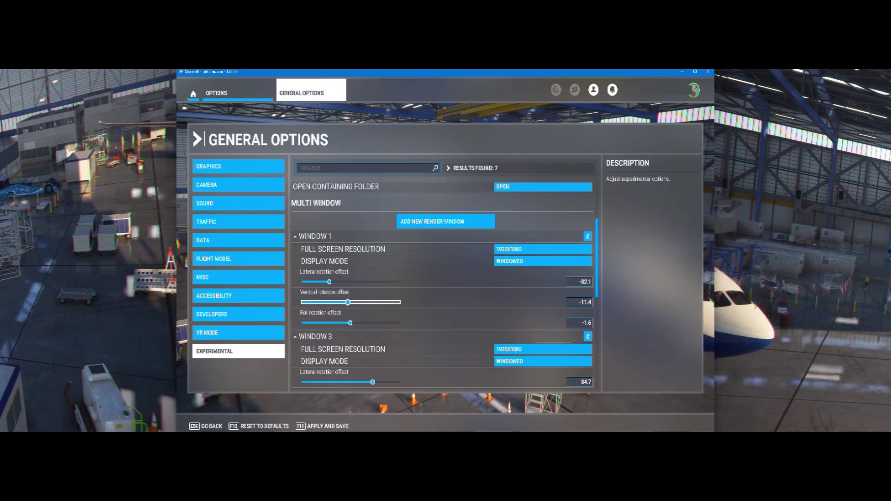
pyautogui.press('Right')
pyautogui.press('Right')
pyautogui.press('Right')
pyautogui.press('Right')
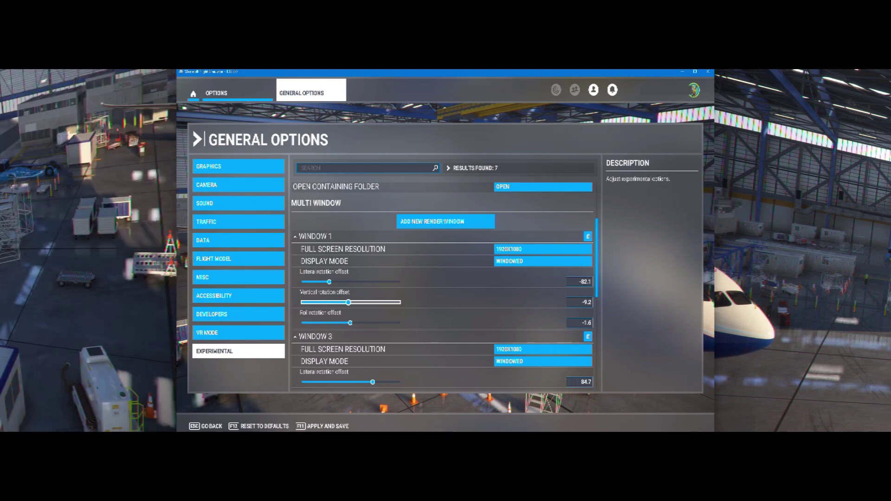
pyautogui.press('Right')
pyautogui.press('Right')
pyautogui.press('Right')
pyautogui.press('Right')
pyautogui.press('Right')
pyautogui.press('Down')
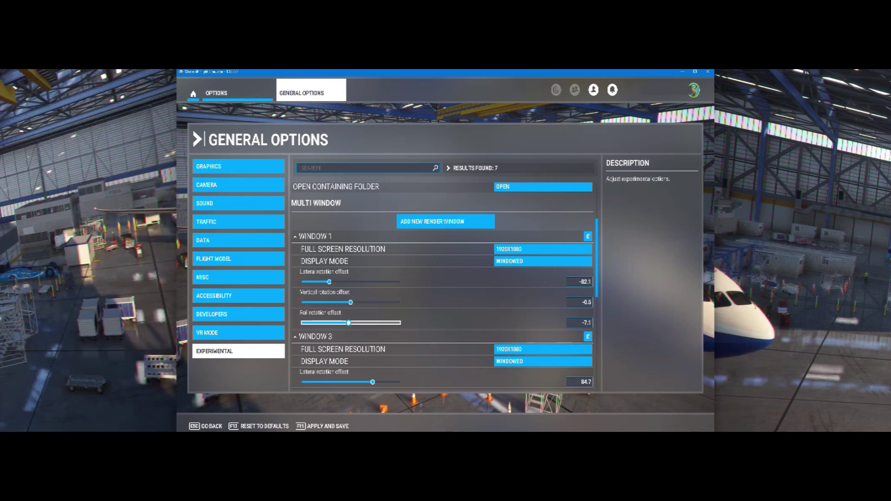
pyautogui.press('Right')
pyautogui.press('Right')
pyautogui.press('Right')
pyautogui.press('Right')
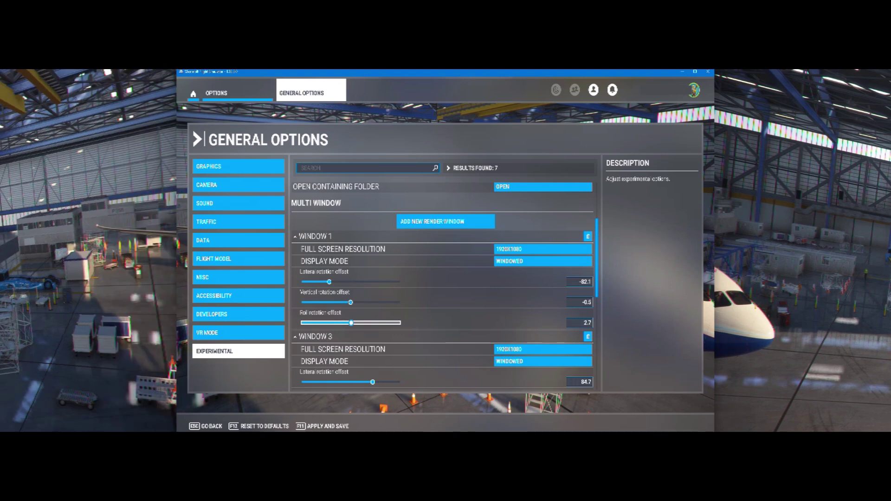
pyautogui.press('Right')
pyautogui.press('Down')
pyautogui.press('Up')
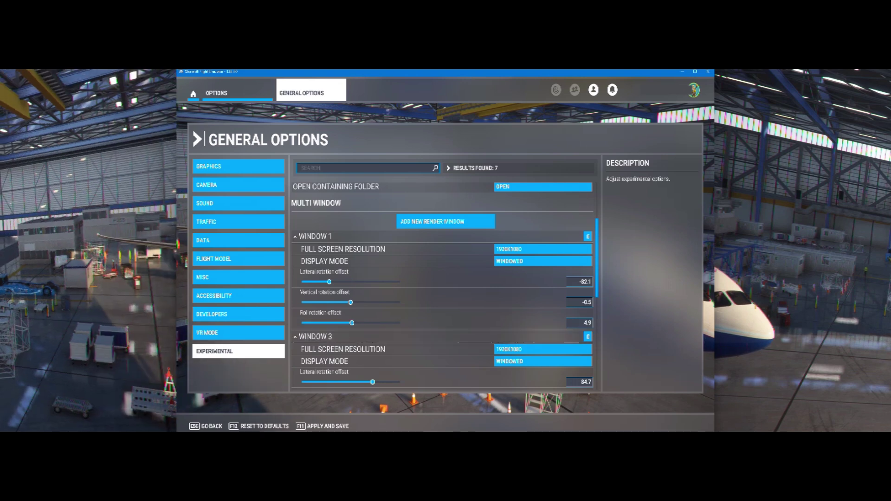
# Set Window 3's lateral rotation offset to 82.1.
pyautogui.press('Down')
pyautogui.press('Down')
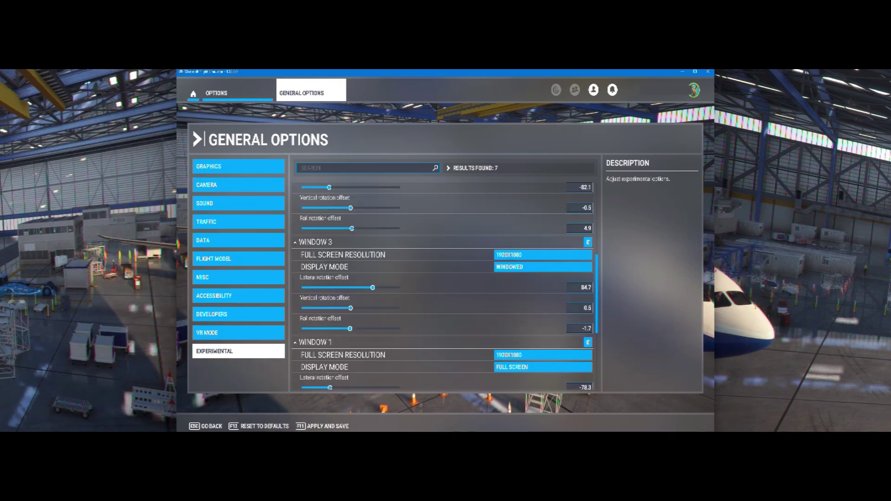
pyautogui.press('Down')
pyautogui.press('Left')
pyautogui.press('Right')
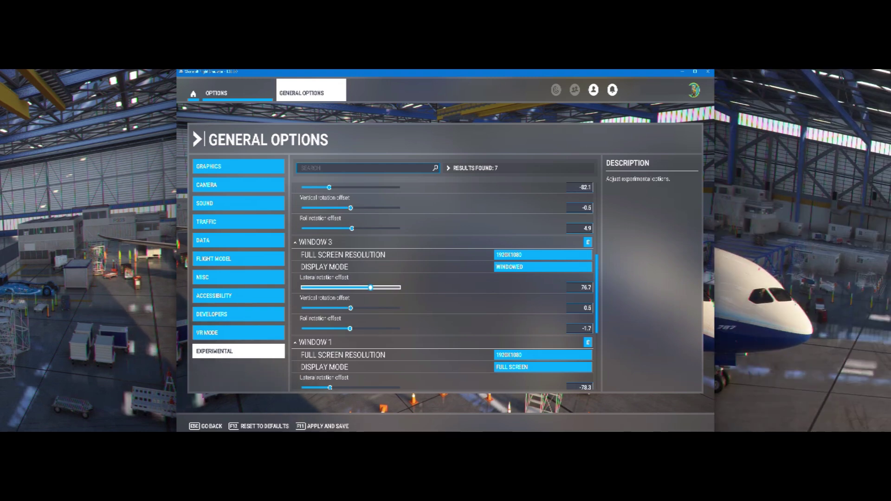
pyautogui.press('Right')
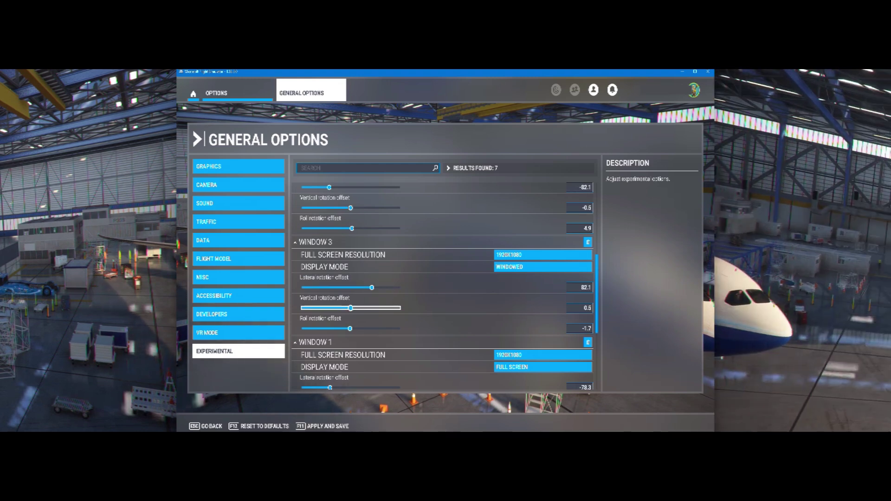
pyautogui.press('Down')
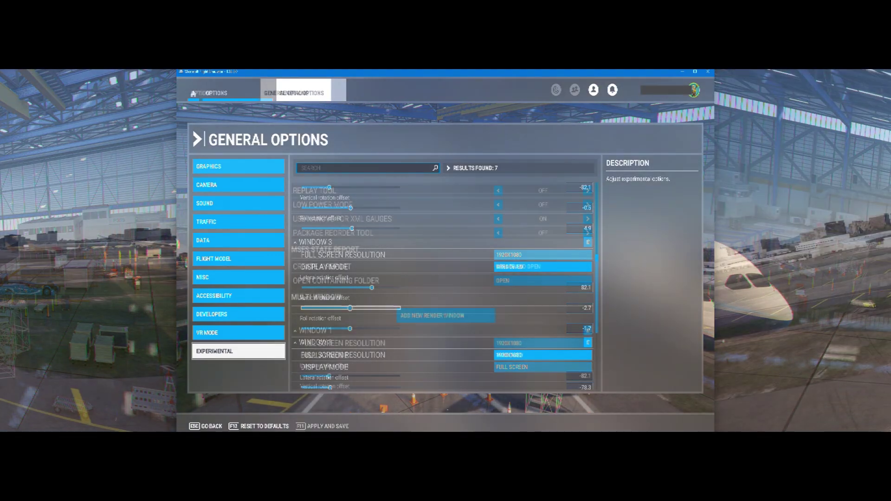
pyautogui.scroll(-3, 442, 292)
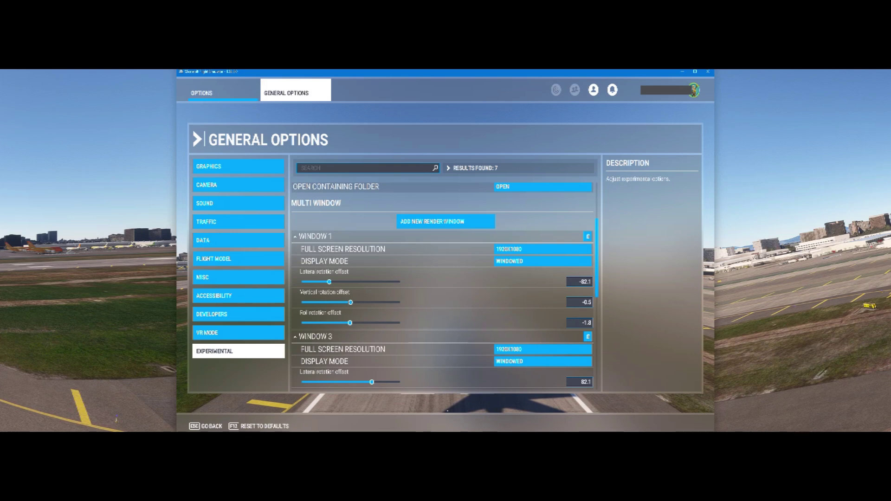
# Turn Window 1's lateral offset to -84.3 and tilt its vertical offset down to -8.2.
pyautogui.press('Left')
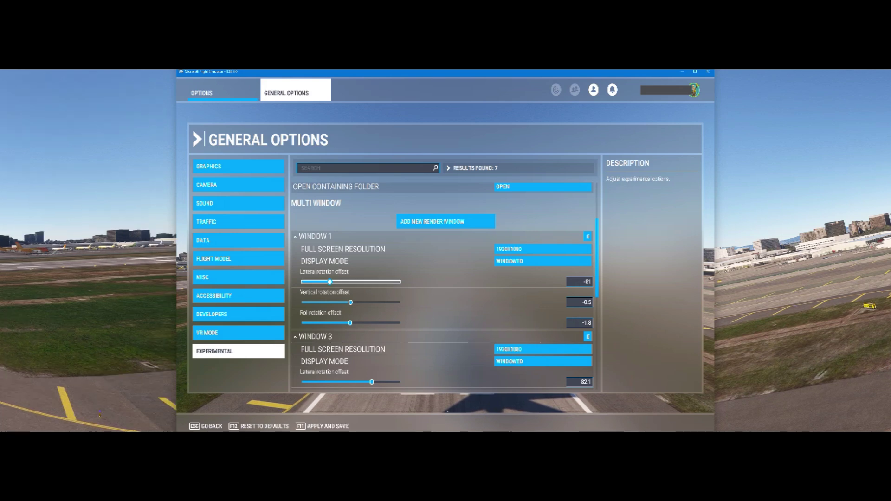
pyautogui.press('Left')
pyautogui.press('Left')
pyautogui.press('Left')
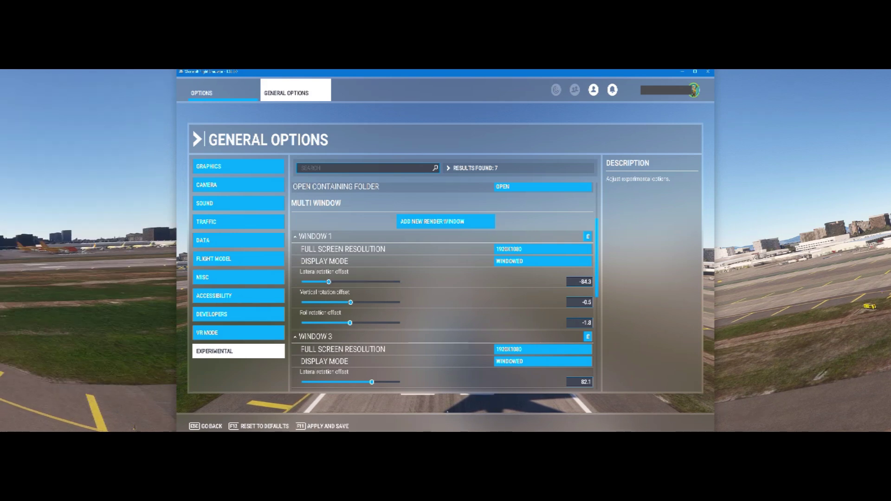
pyautogui.press('Down')
pyautogui.press('Left')
pyautogui.press('Left')
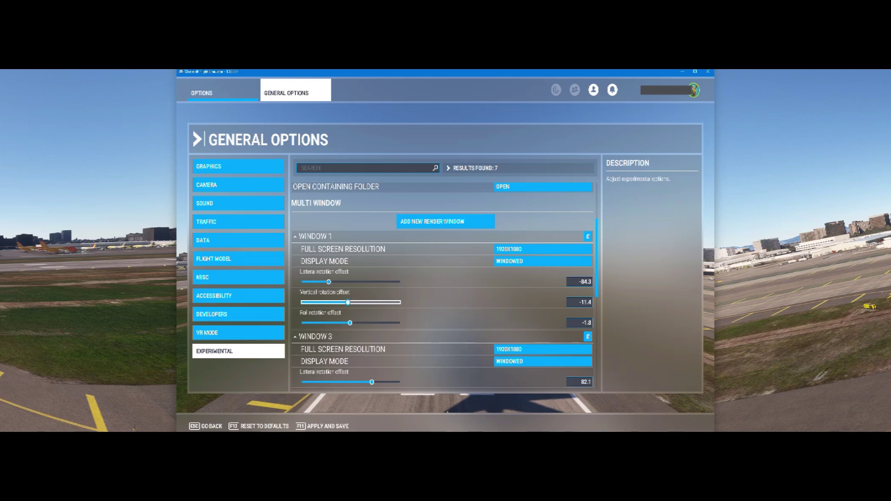
pyautogui.press('Left')
pyautogui.press('Left')
pyautogui.press('Left')
pyautogui.press('Left')
pyautogui.press('Left')
pyautogui.press('Left')
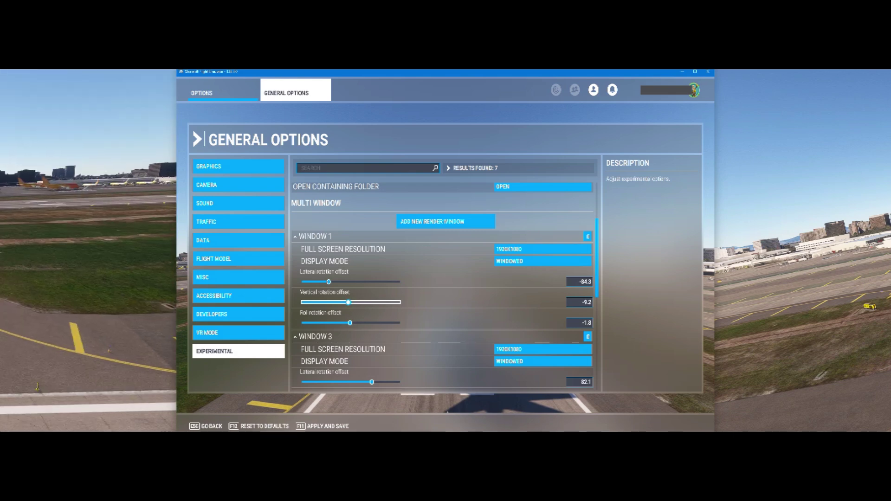
# Set Window 1's roll offset to -0.5 and return to the Options menu.
pyautogui.press('Down')
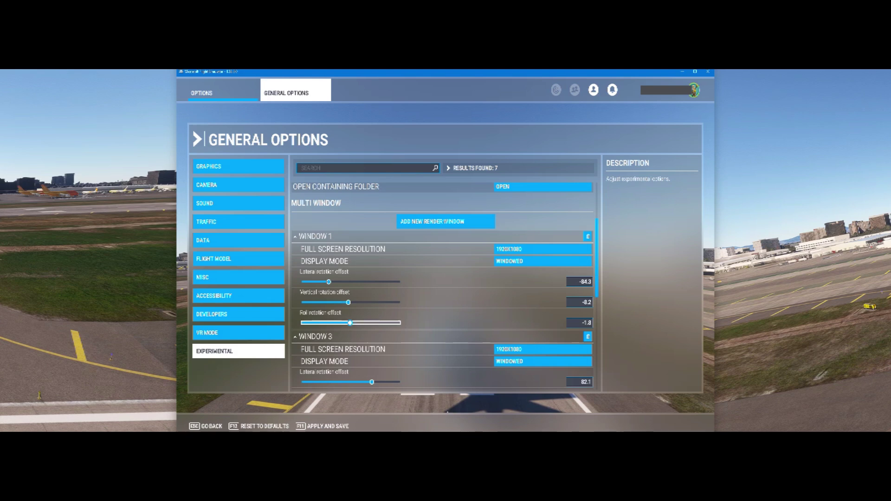
pyautogui.press('Left')
pyautogui.press('Left')
pyautogui.press('Right')
pyautogui.press('Right')
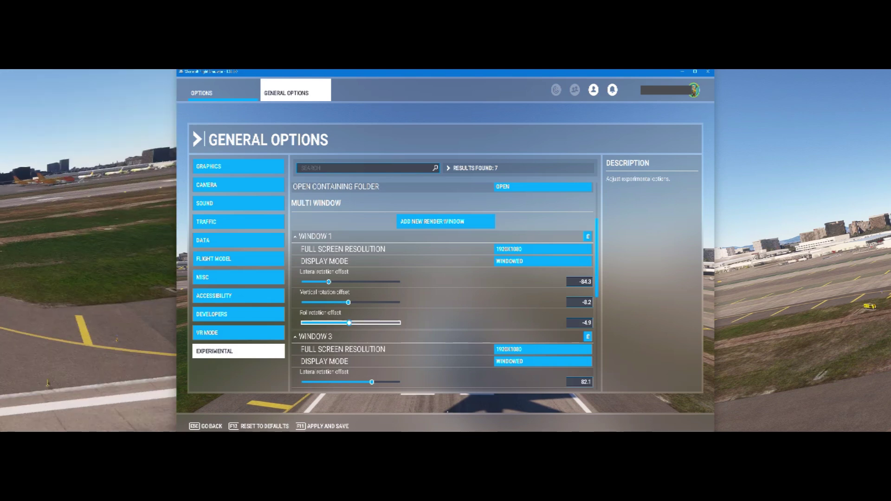
pyautogui.press('Right')
pyautogui.press('Right')
pyautogui.press('Right')
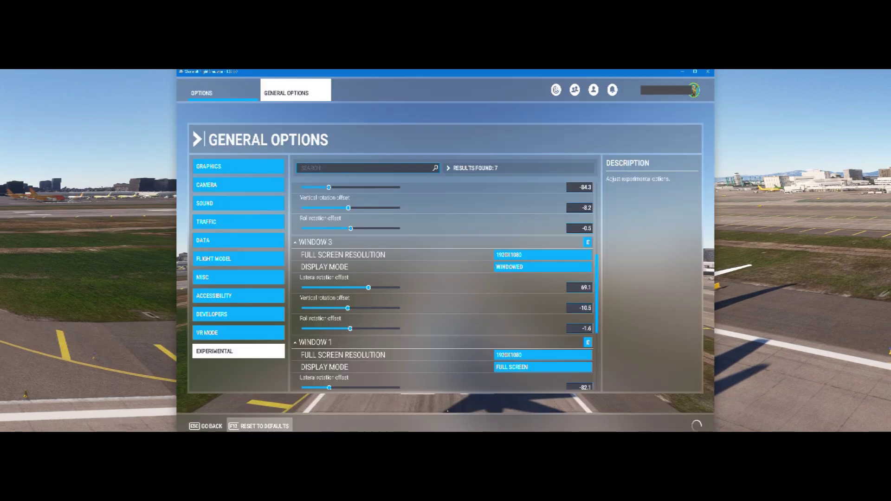
pyautogui.press('Escape')
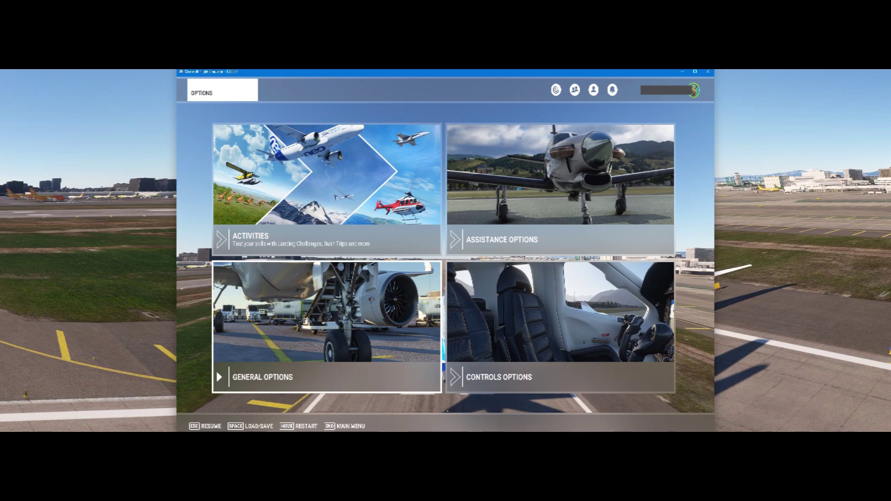
# Resume the flight, compare cockpit and chase views, then watch the takeoff roll from the cockpit.
pyautogui.press('Escape')
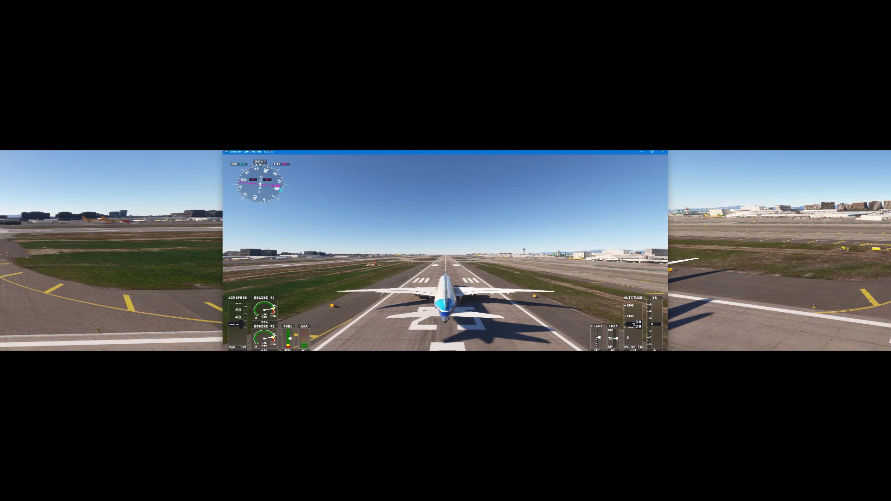
pyautogui.press('End')
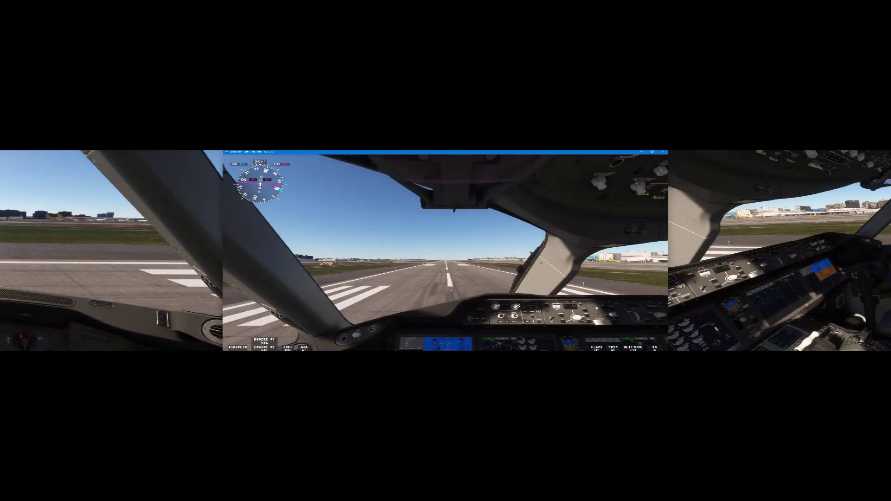
pyautogui.press('End')
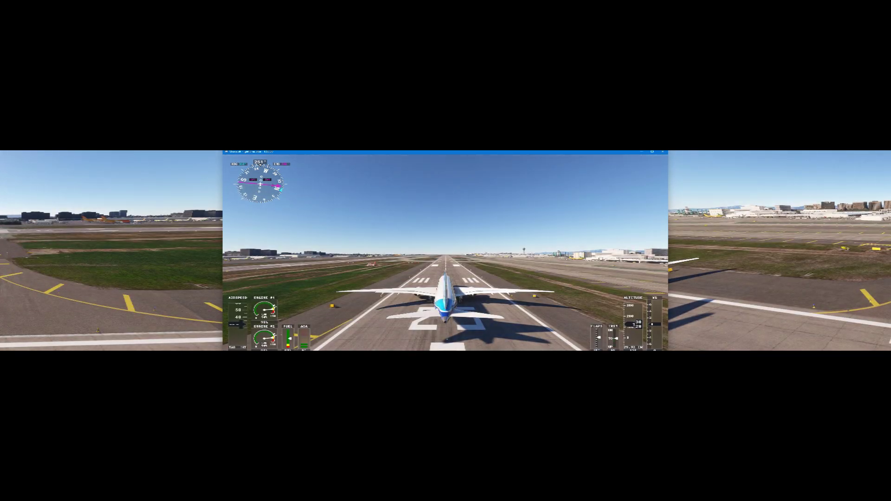
pyautogui.press('Escape')
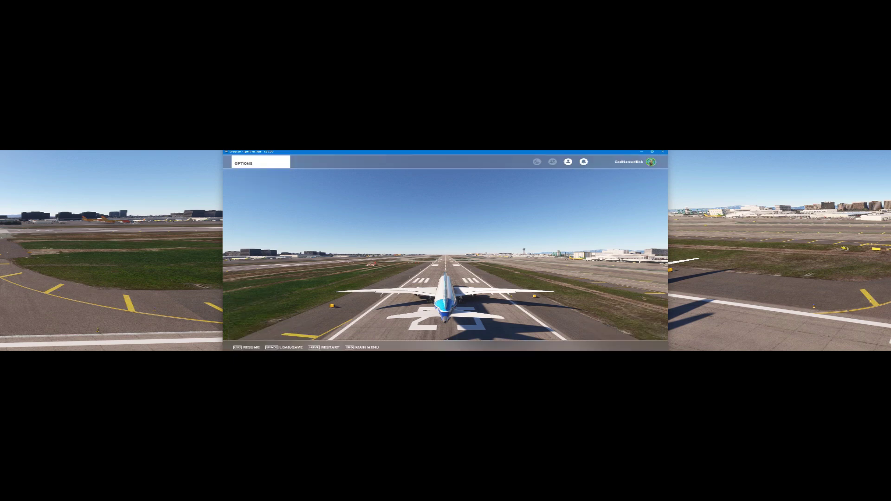
pyautogui.press('Escape')
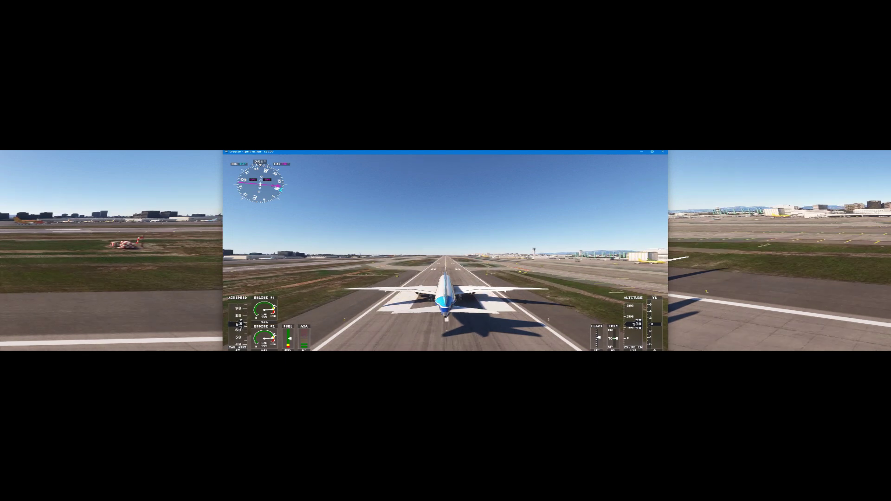
pyautogui.press('End')
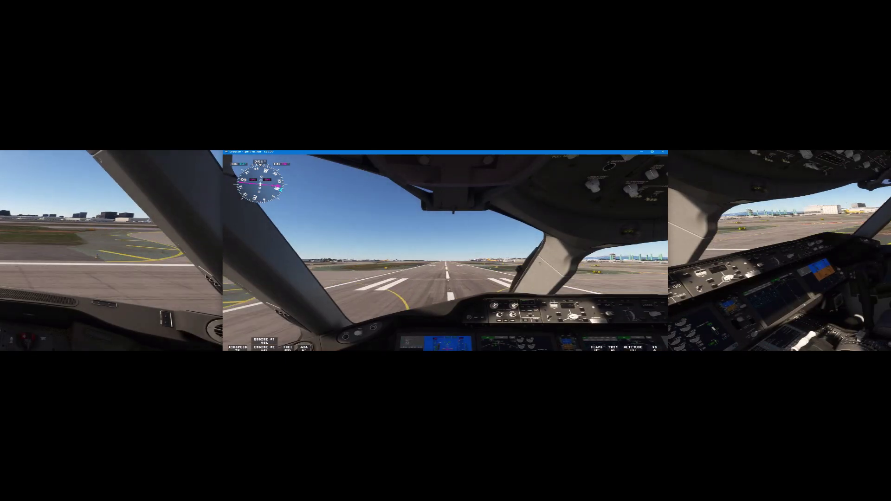